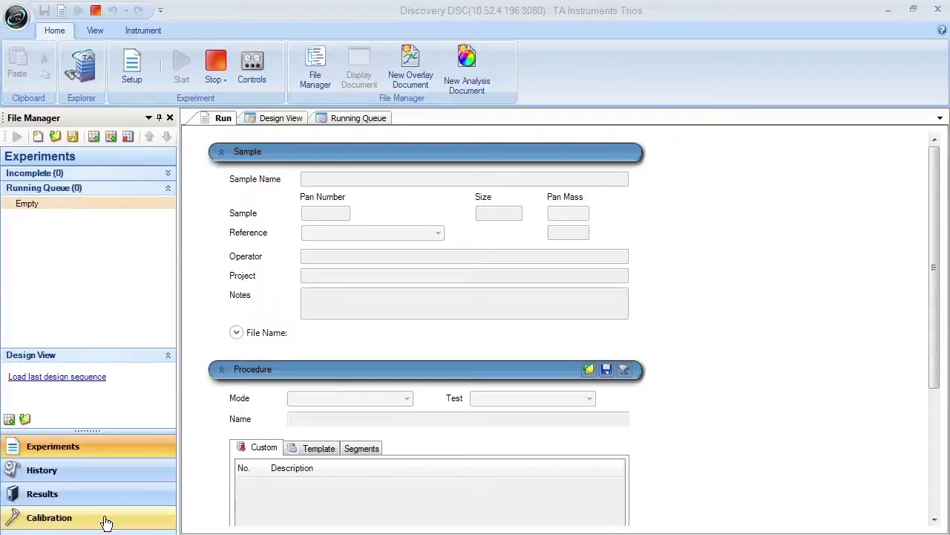
# Step: Show the Global Calibration Set listing the TZero, Cell Constant and Temperature calibrations
pyautogui.click(62, 525)
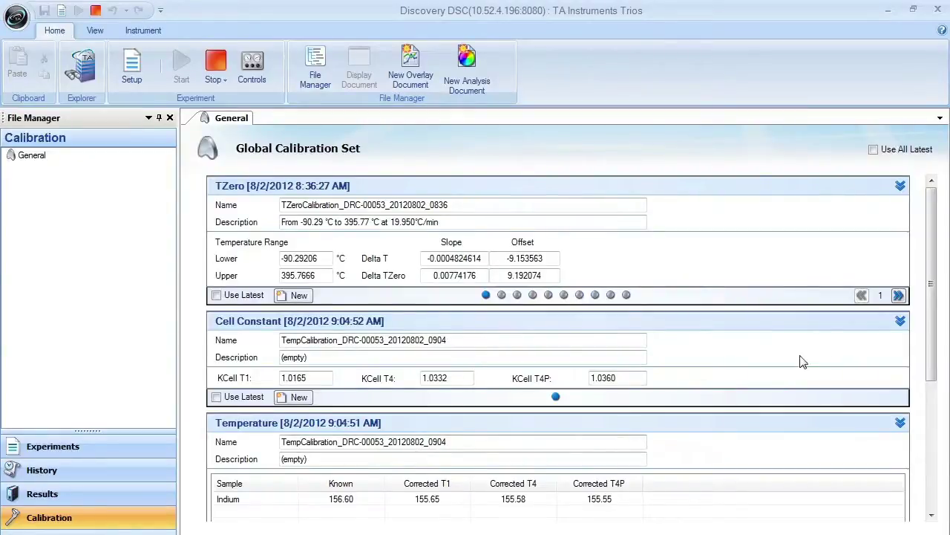
pyautogui.moveTo(929, 322); pyautogui.dragTo(933, 355)
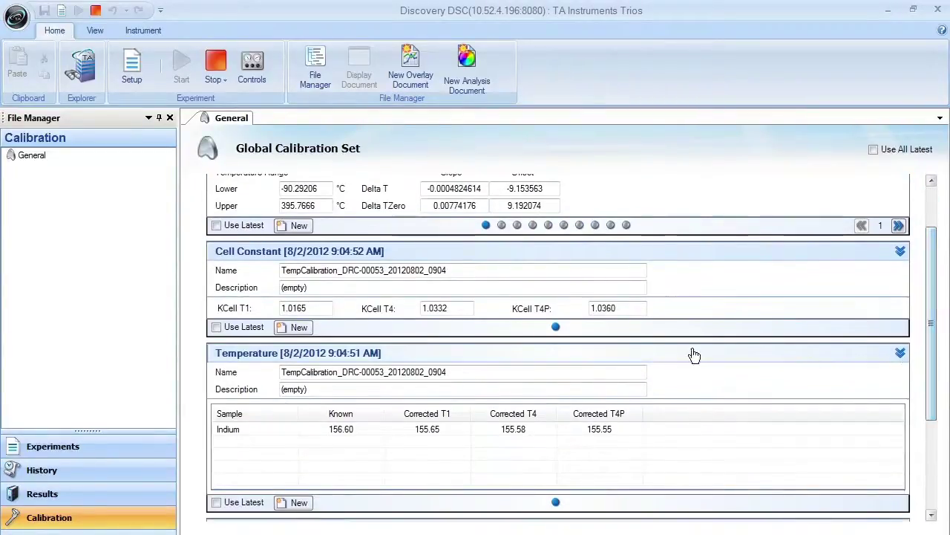
# Step: Start a new Cell Constant calibration with Indium as the reference material
pyautogui.click(297, 330)
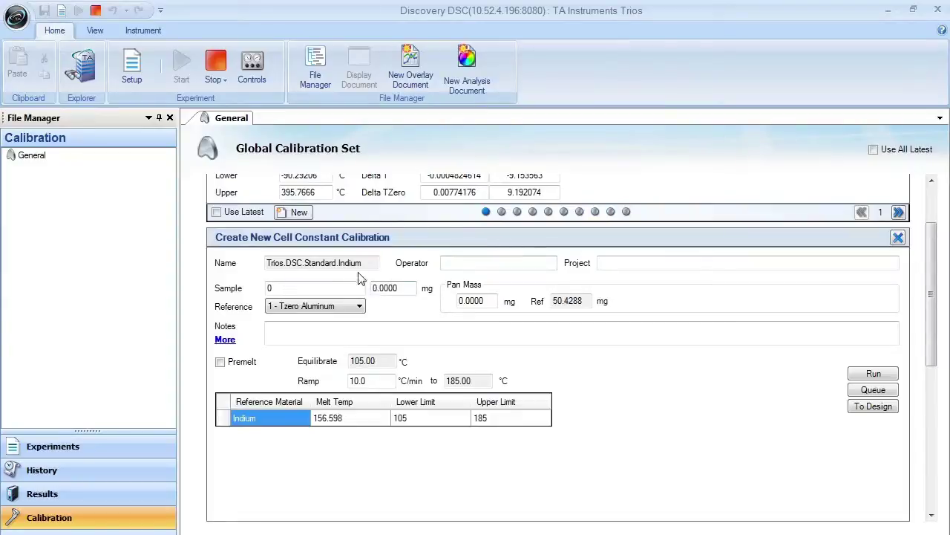
pyautogui.click(305, 420)
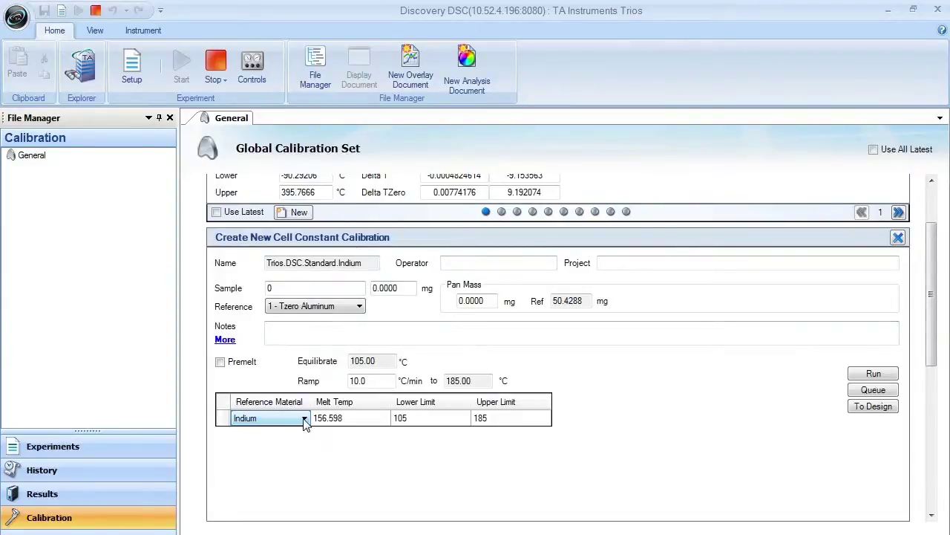
pyautogui.click(305, 420)
pyautogui.click(305, 422)
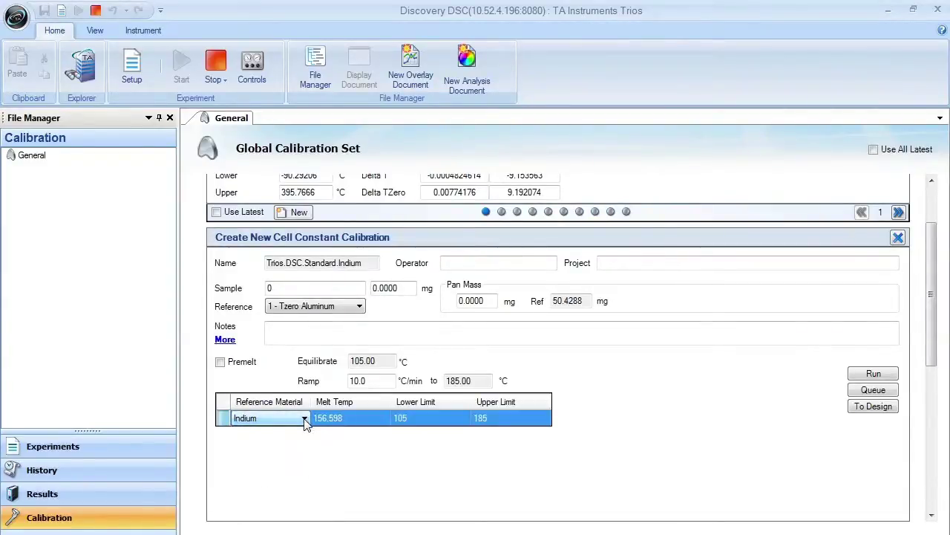
pyautogui.click(325, 427)
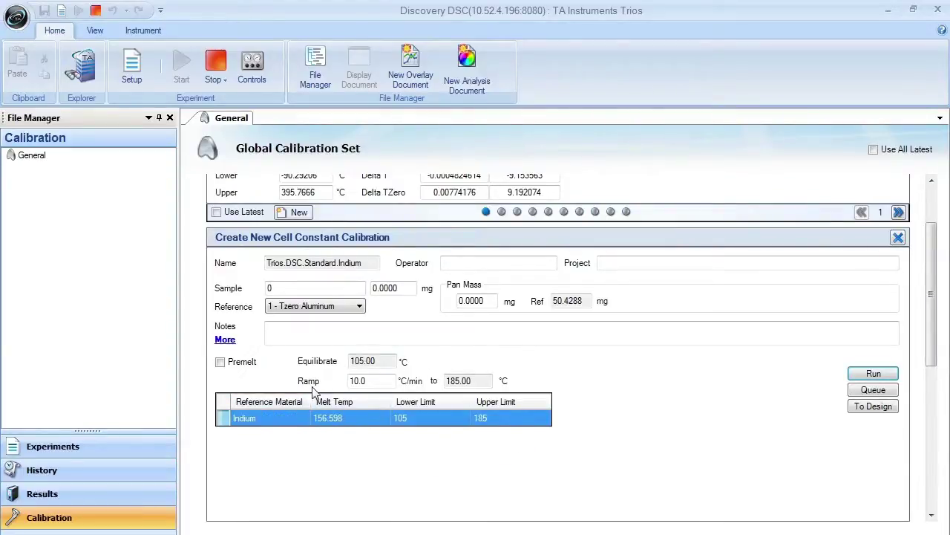
# Step: Set sample pan 1 with mass 2 mg and keep the Tzero Aluminum reference pan
pyautogui.click(276, 288)
pyautogui.press('BackSpace')
pyautogui.write('1')
pyautogui.press('Tab')
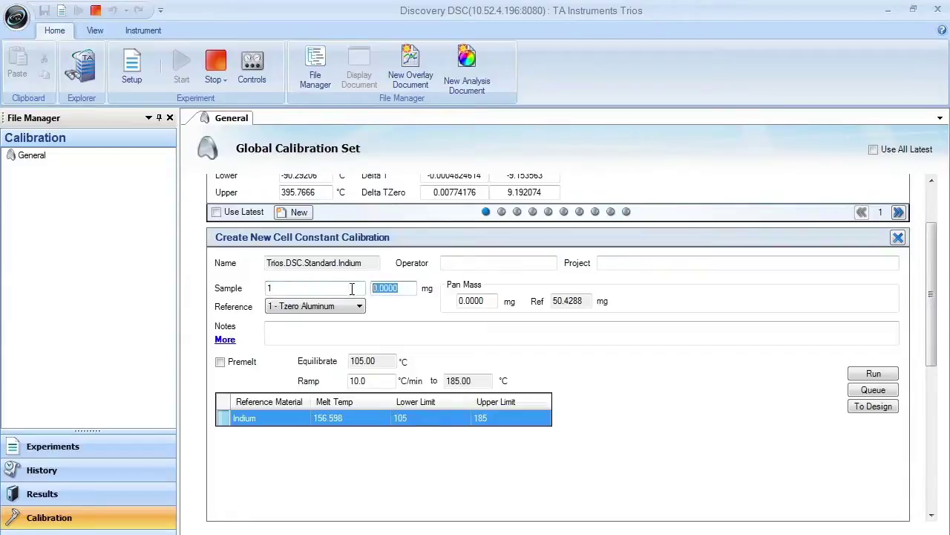
pyautogui.write('2')
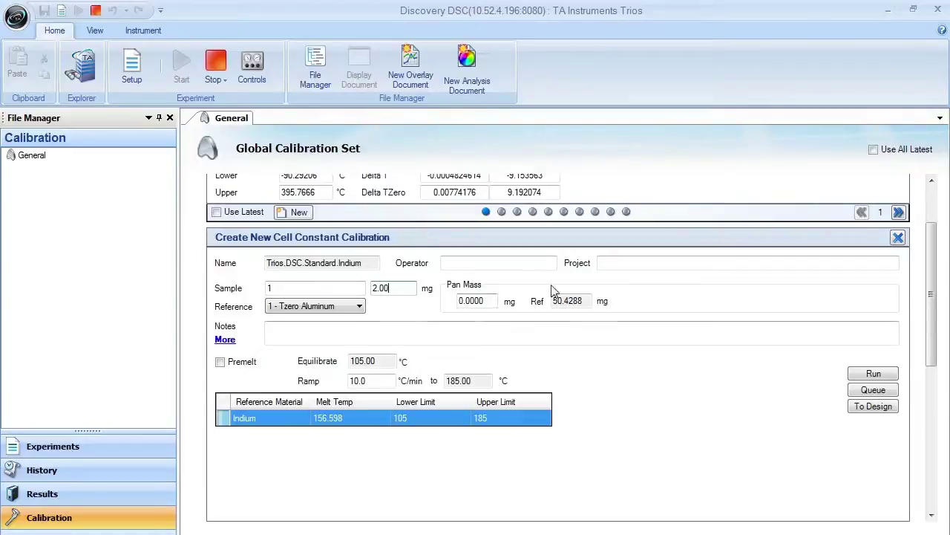
pyautogui.click(360, 311)
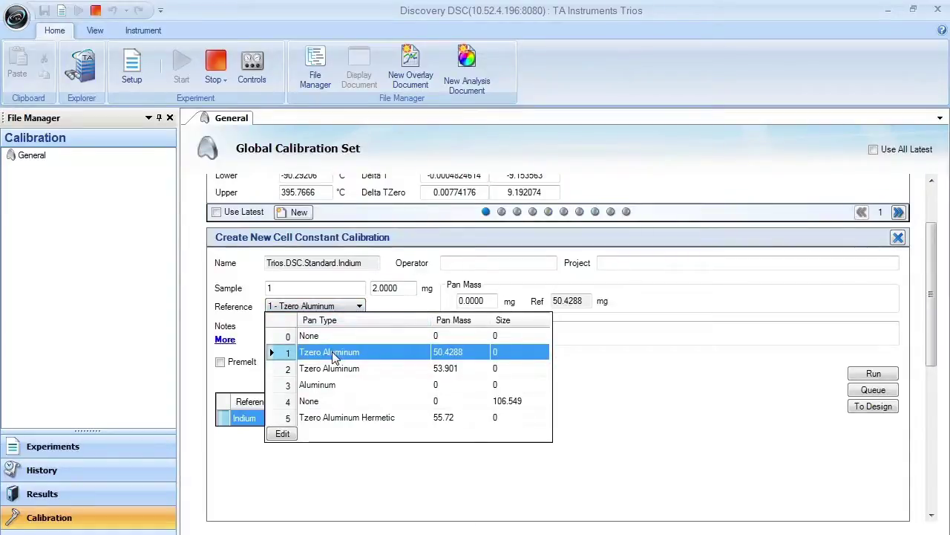
pyautogui.click(343, 353)
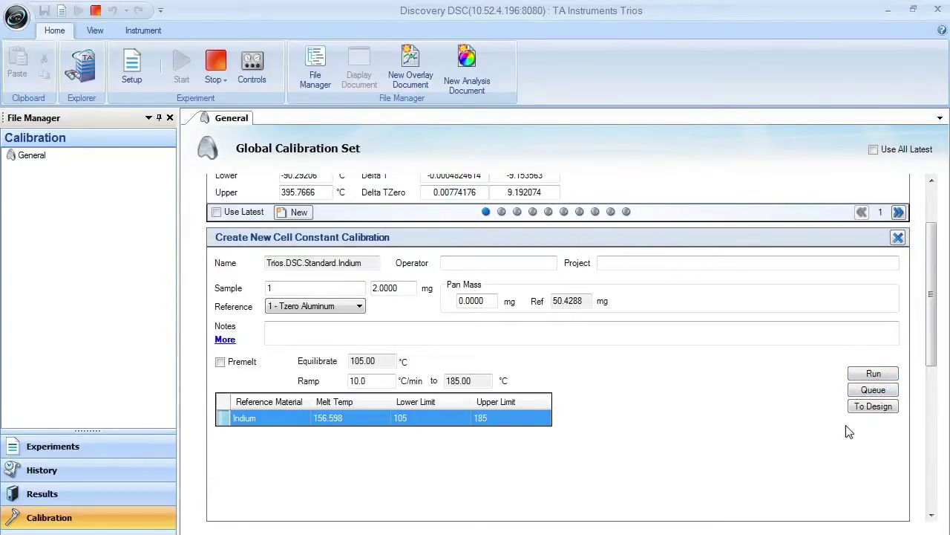
# Step: Append the Indium cell constant calibration procedure to the Running Queue
pyautogui.click(872, 392)
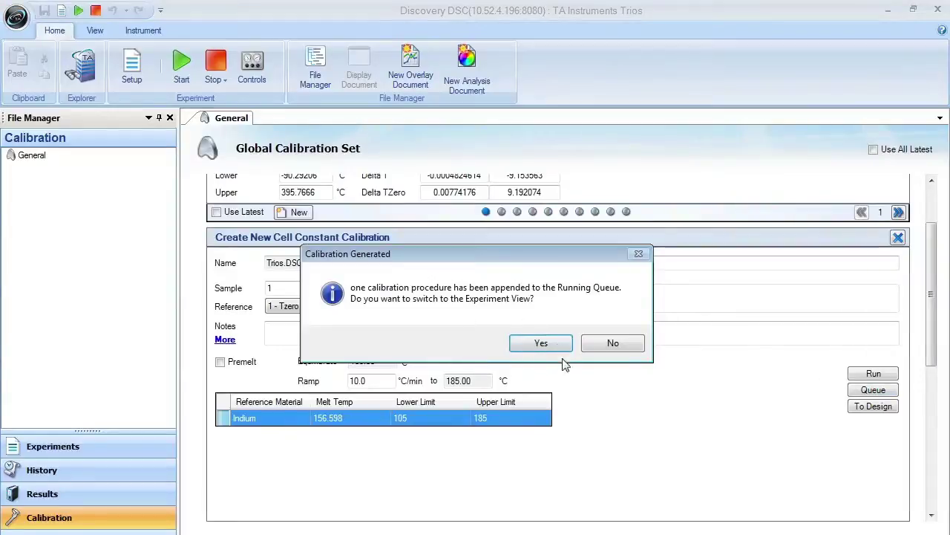
# Step: Switch to the Experiment View showing the queued run, then to Results, and browse for a data file
pyautogui.click(541, 344)
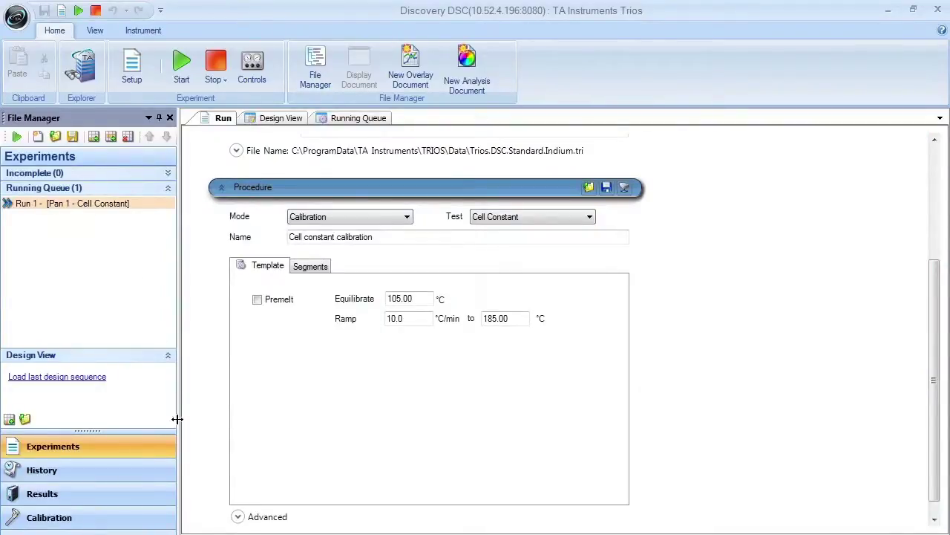
pyautogui.click(41, 496)
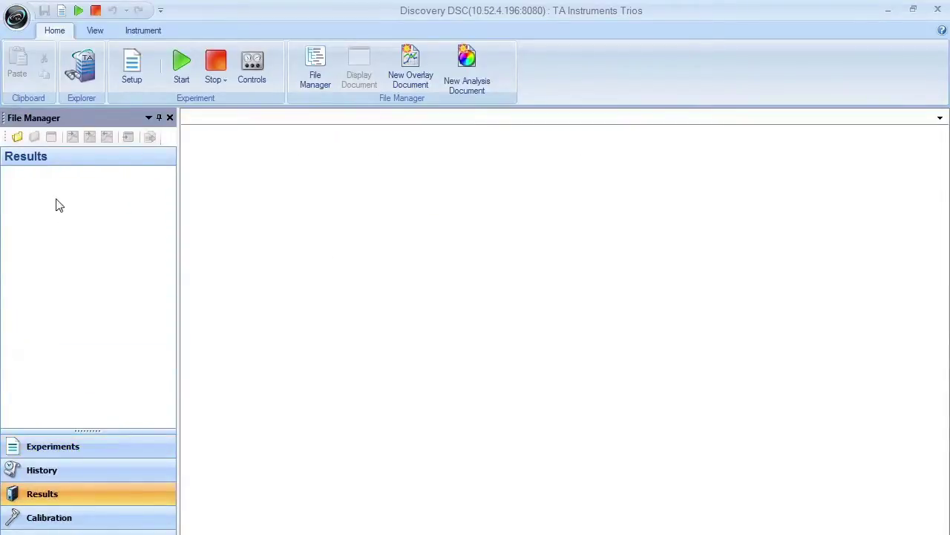
pyautogui.click(17, 136)
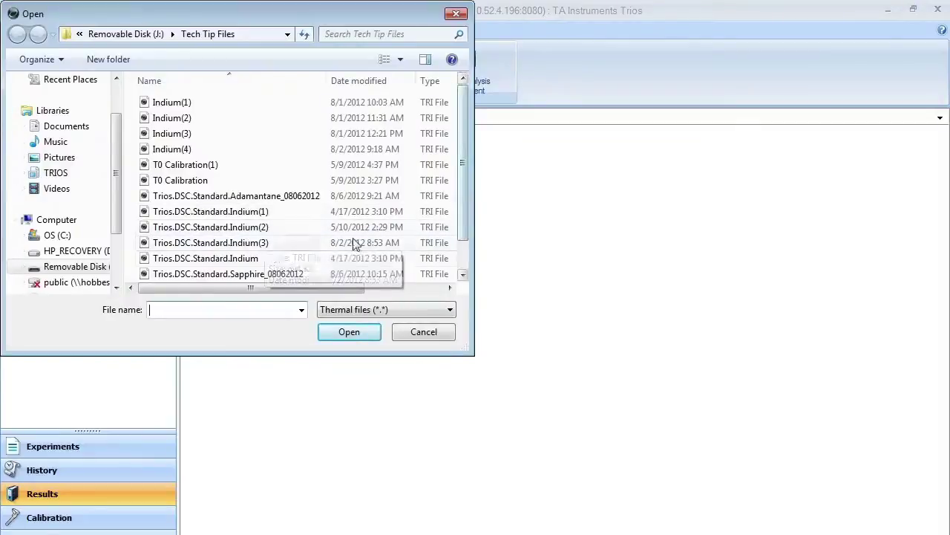
# Step: Open the Trios.DSC.Standard.Indium data file
pyautogui.click(233, 261)
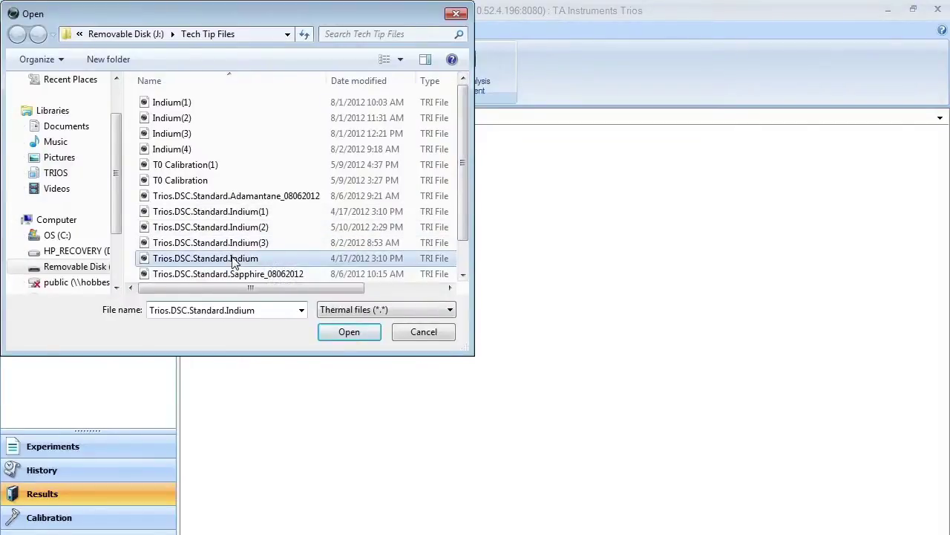
pyautogui.click(347, 334)
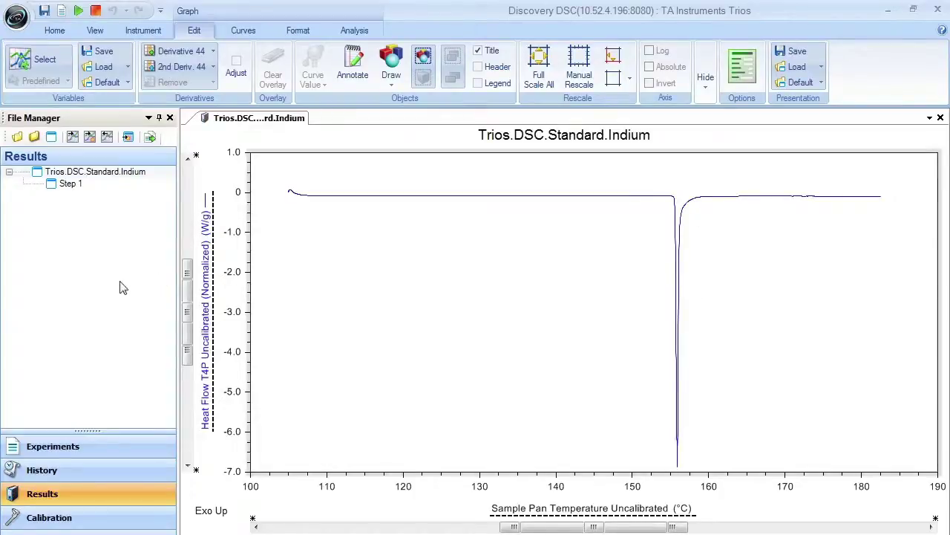
# Step: Calculate a Temperature / Cell Constant calibration from the Indium result, giving K Cell 1.0236
pyautogui.click(95, 172)
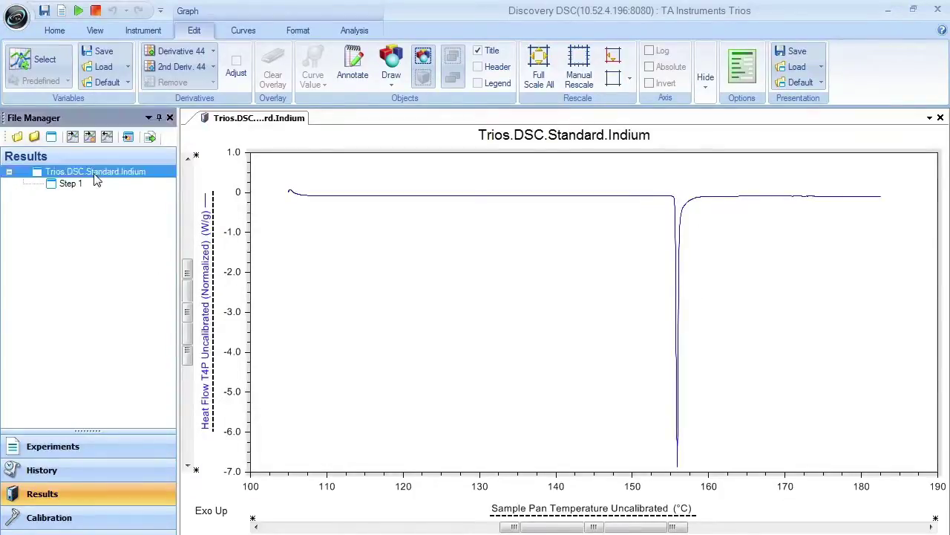
pyautogui.click(143, 30)
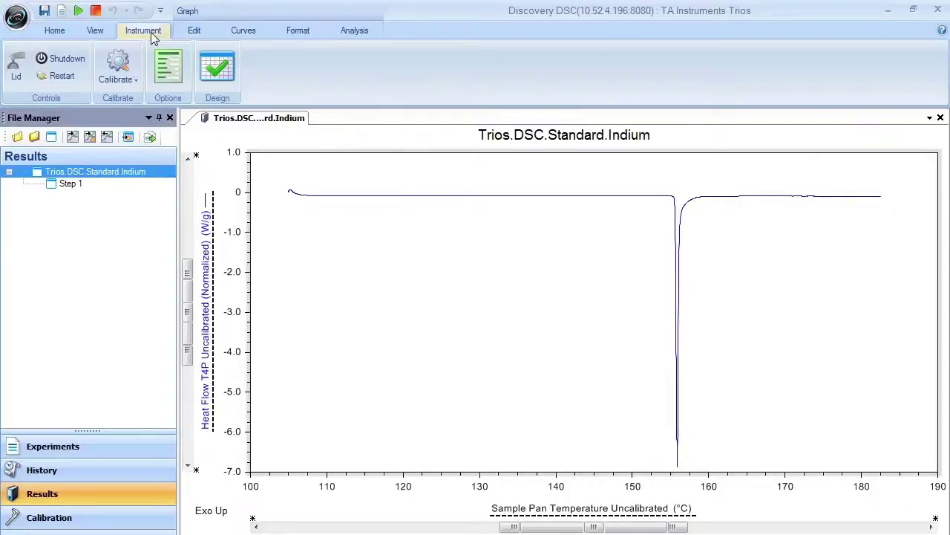
pyautogui.click(118, 74)
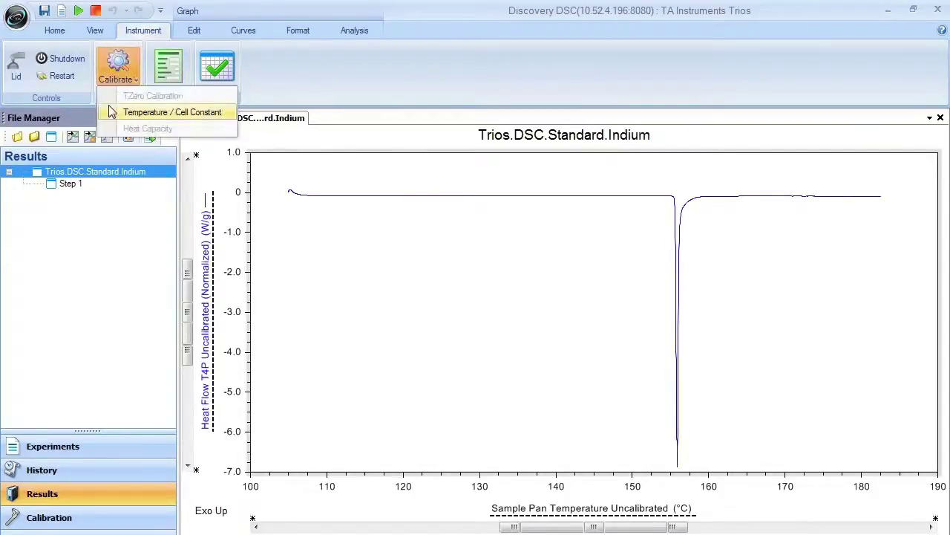
pyautogui.click(150, 116)
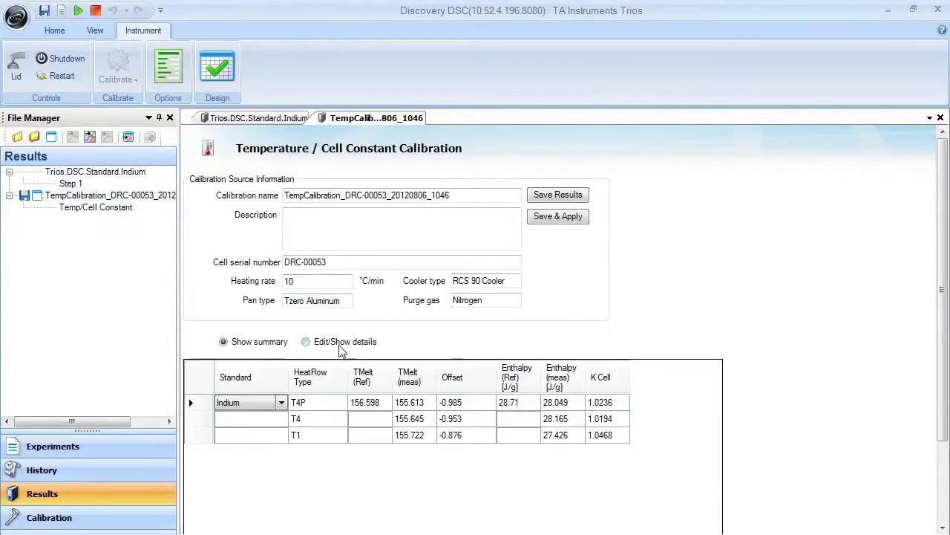
pyautogui.click(311, 345)
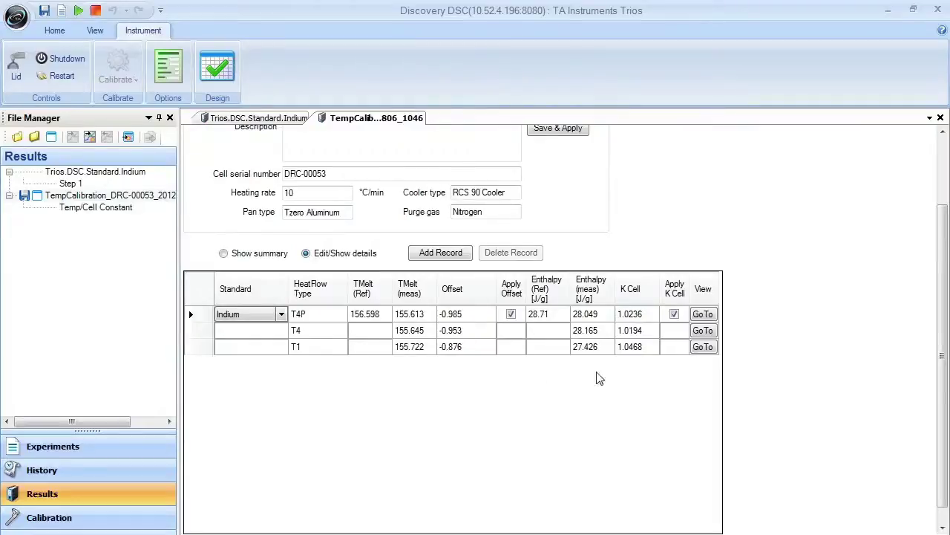
# Step: View the Indium T4P graph (onset 155.613 °C, 28.05 J/g), then browse for another file
pyautogui.click(700, 315)
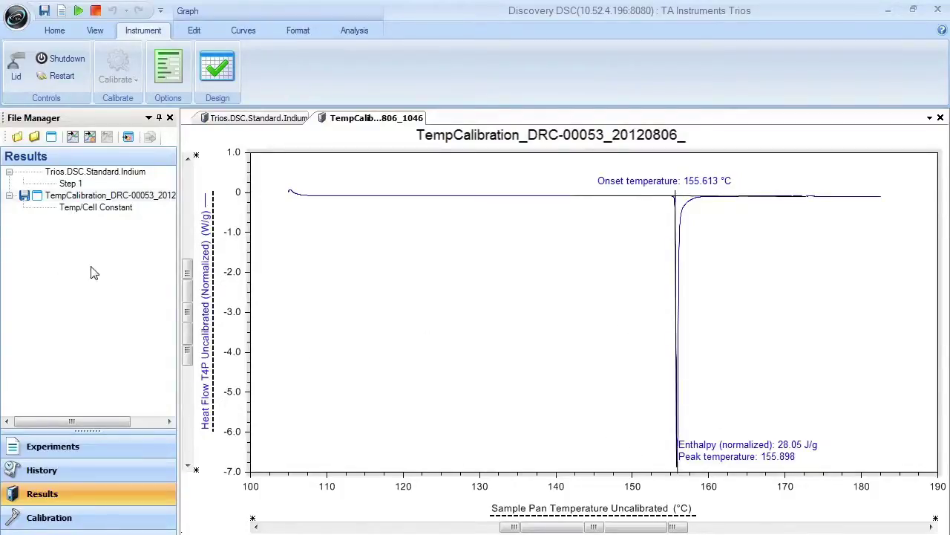
pyautogui.click(17, 137)
# Step: Open Trios.DSC.Standard.Adamantane_08062012 and select both the Indium and Adamantane results
pyautogui.click(303, 196)
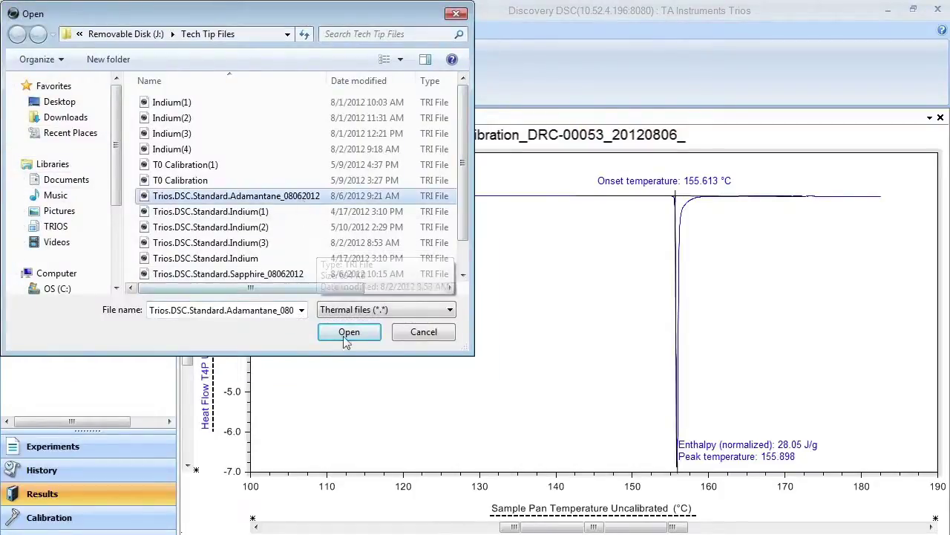
pyautogui.click(348, 332)
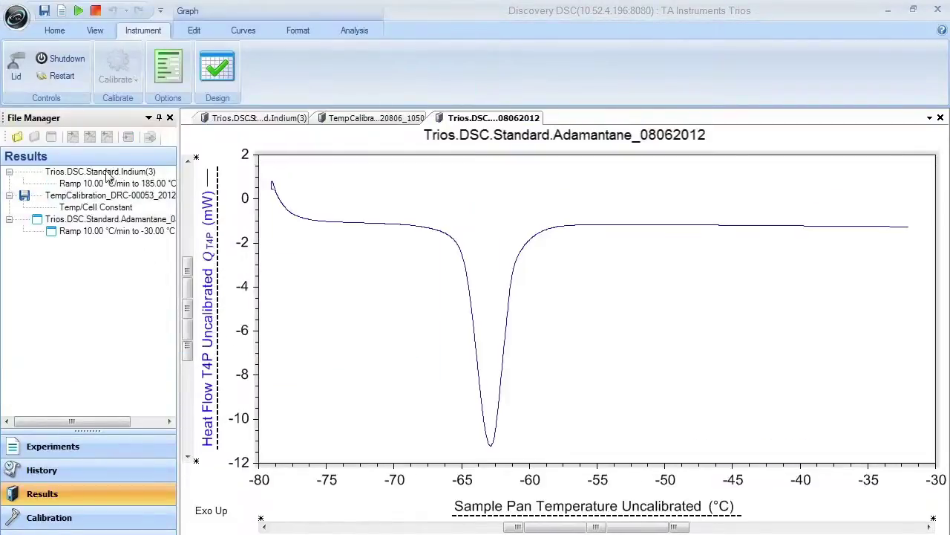
pyautogui.click(108, 174)
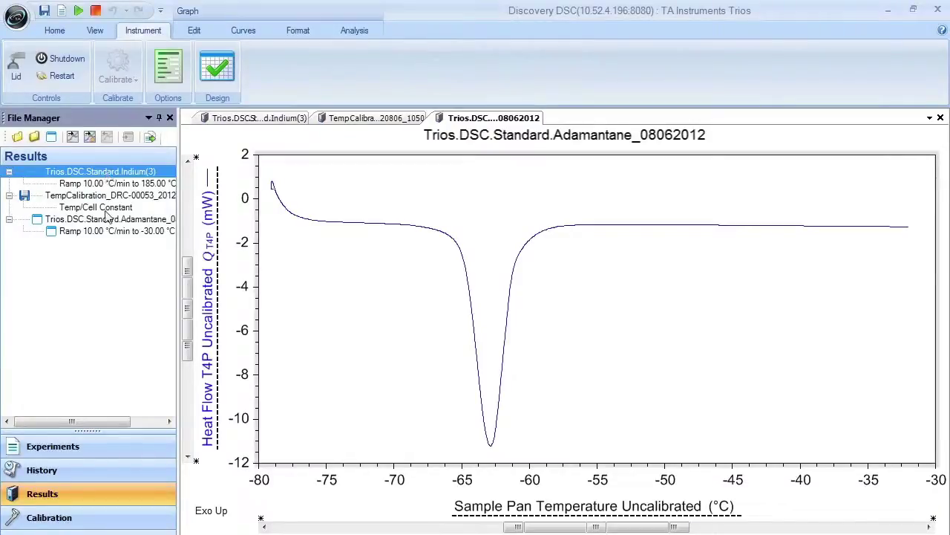
pyautogui.keyDown('ctrl'); pyautogui.click(105, 222); pyautogui.keyUp('ctrl')
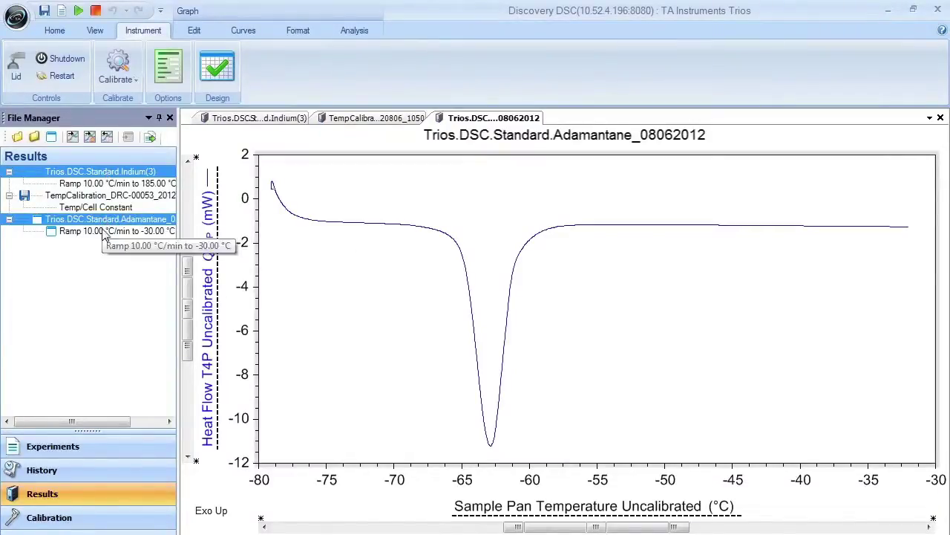
pyautogui.click(119, 69)
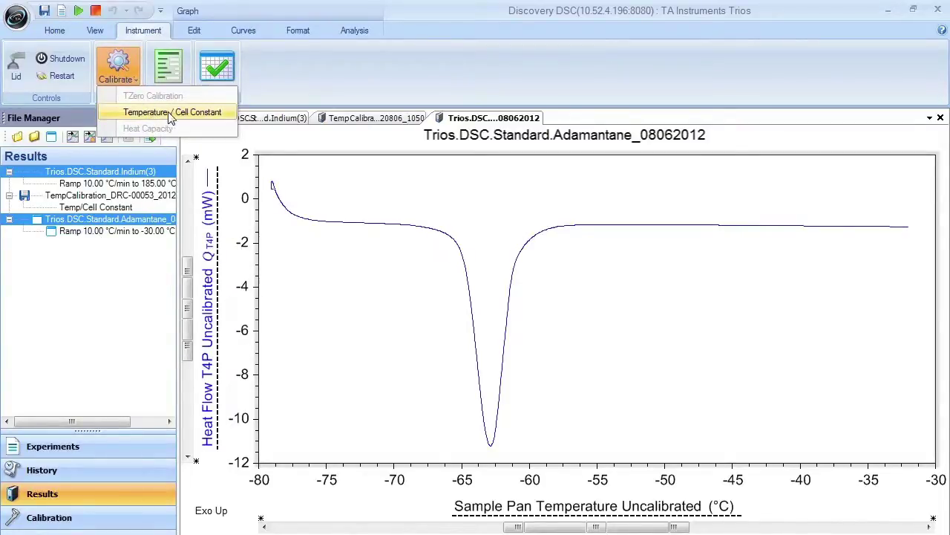
# Step: Calibrate temperature and cell constant from Adamantane and Indium together, giving K Cell 0.5512 and 1.036
pyautogui.click(171, 115)
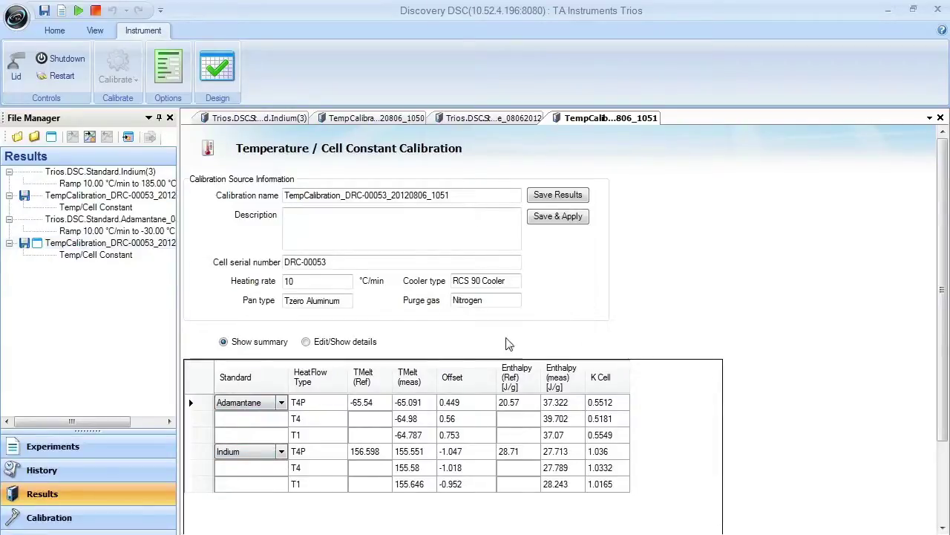
pyautogui.click(307, 343)
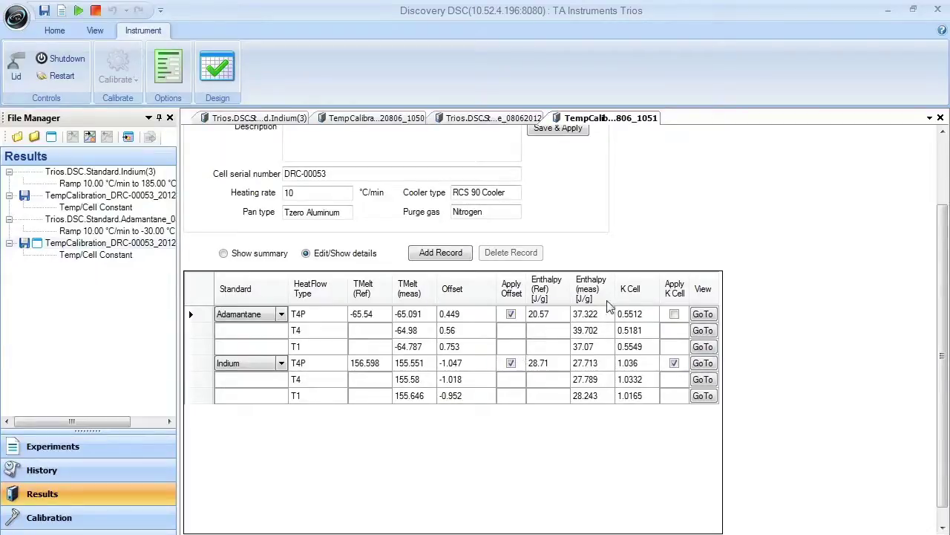
# Step: Check that only Indium's K Cell is applied, then return to the Global Calibration Set
pyautogui.scroll(3, 767, 255)
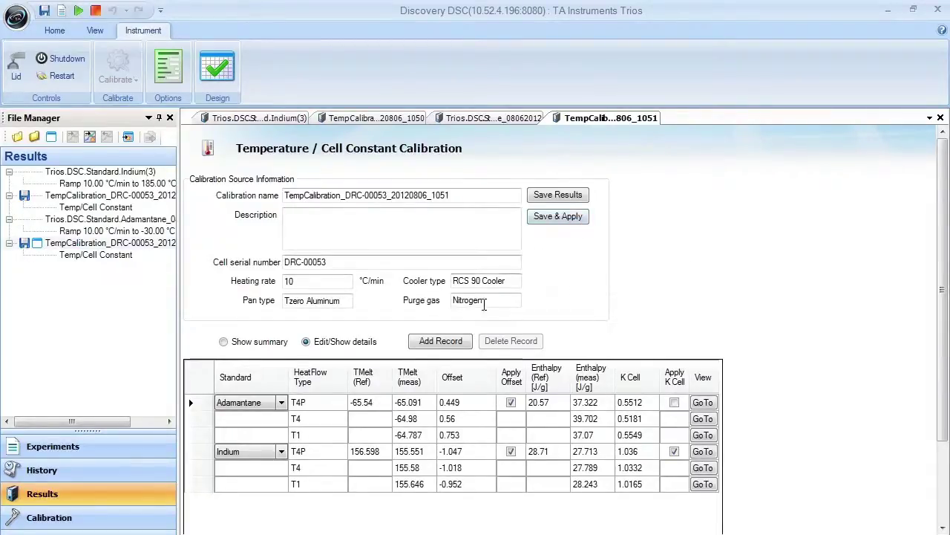
pyautogui.click(52, 518)
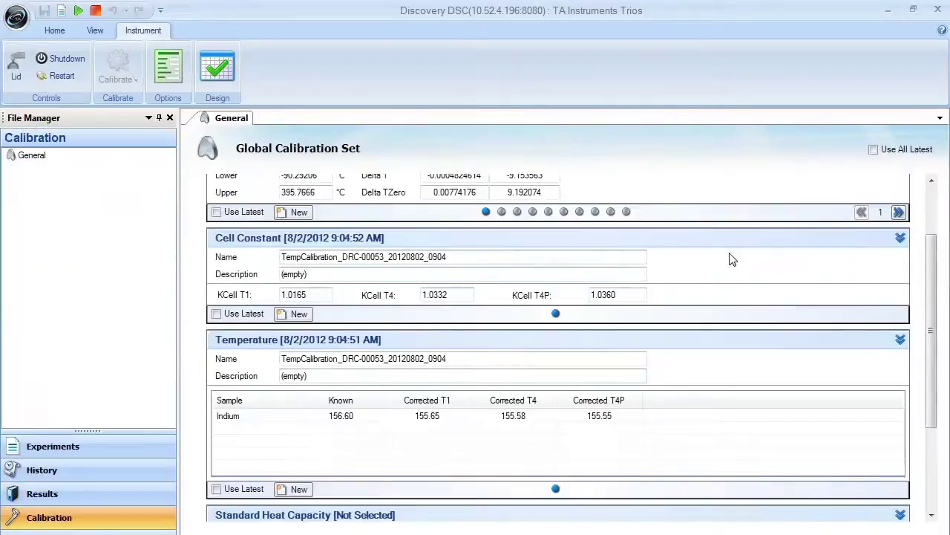
pyautogui.moveTo(928, 291); pyautogui.dragTo(930, 246)
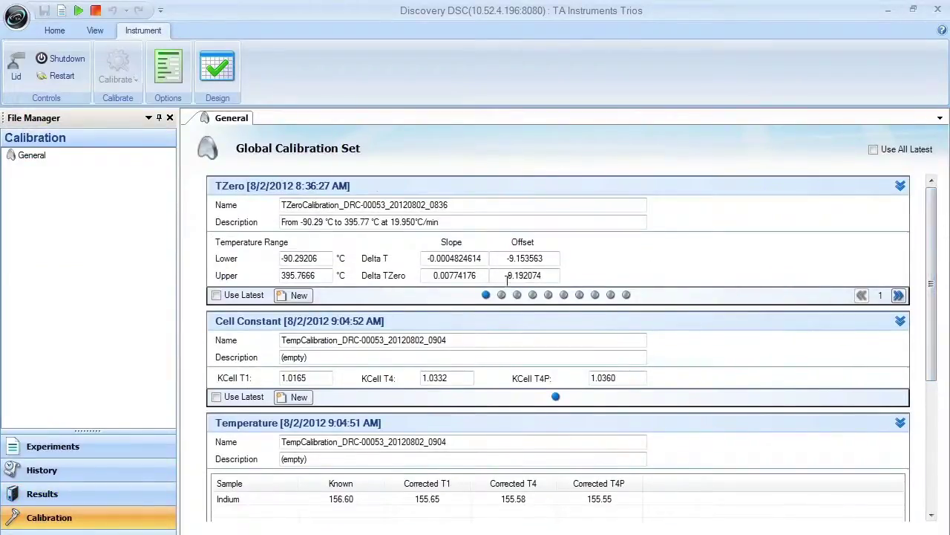